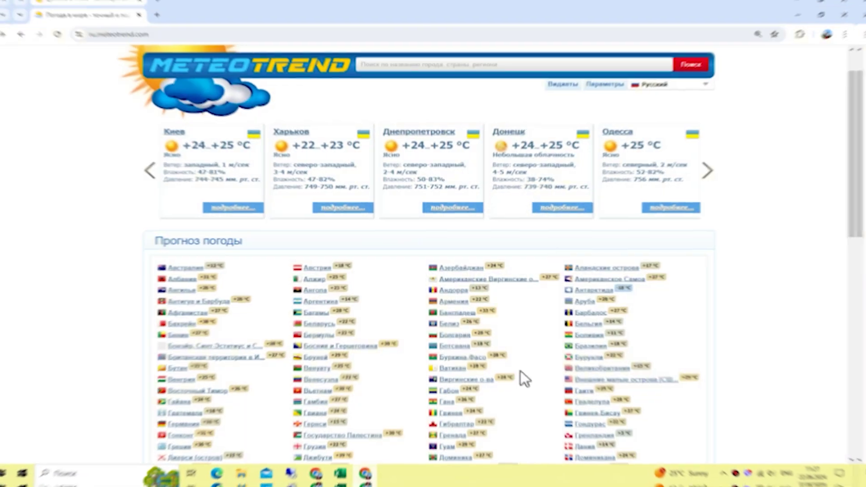
# Browse the 55-inch TV listings, then select the Старая цена, Новая Цена and Разница header cells.
pyautogui.scroll(1, 422, 243)
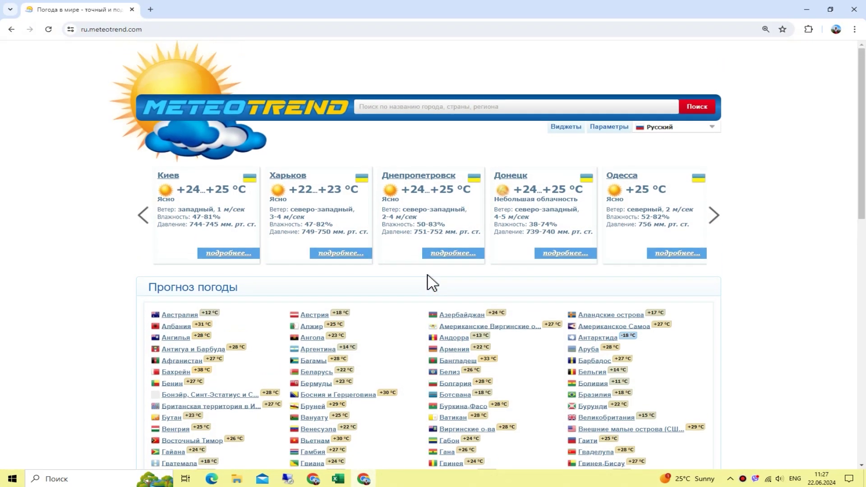
pyautogui.scroll(-3, 432, 279)
pyautogui.scroll(-1, 432, 276)
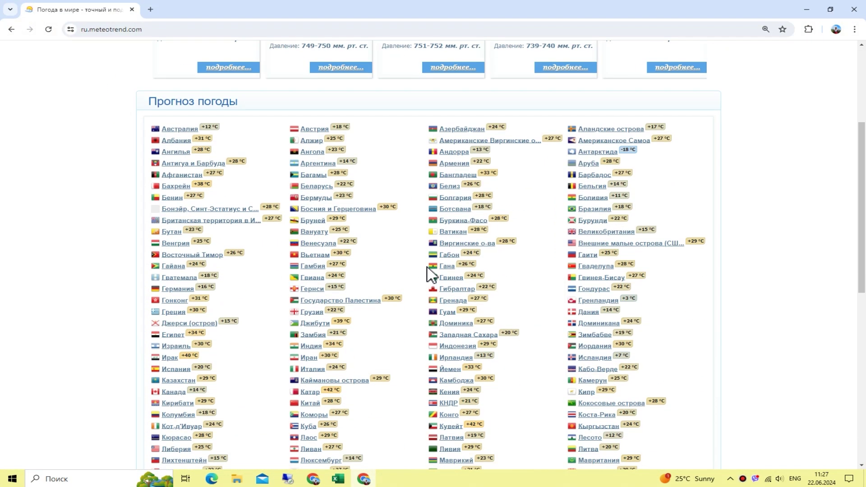
pyautogui.scroll(-4, 424, 275)
pyautogui.scroll(1, 410, 280)
pyautogui.scroll(4, 404, 280)
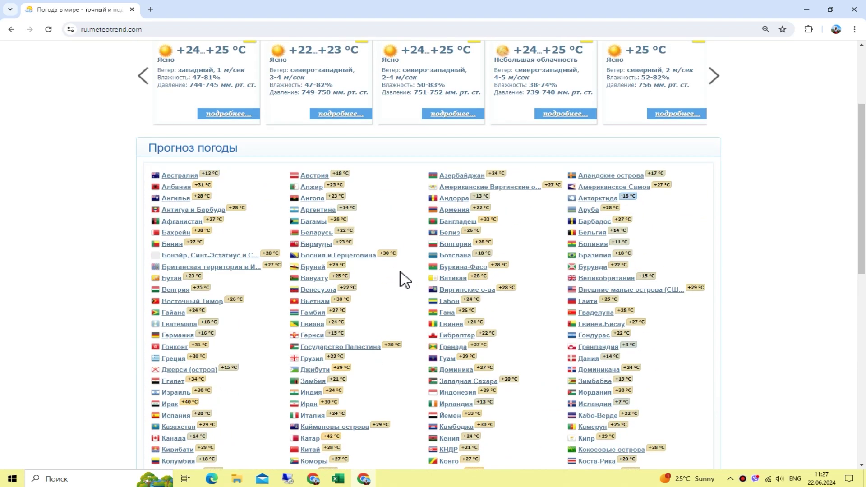
pyautogui.scroll(3, 405, 278)
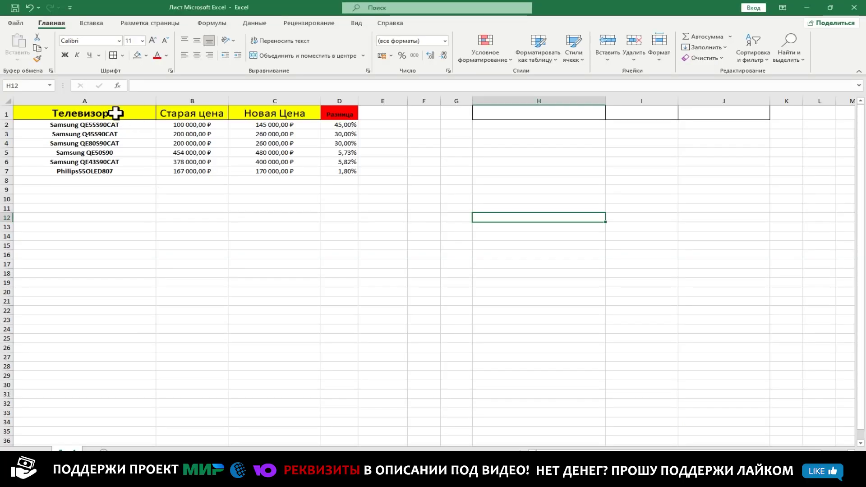
pyautogui.click(188, 112)
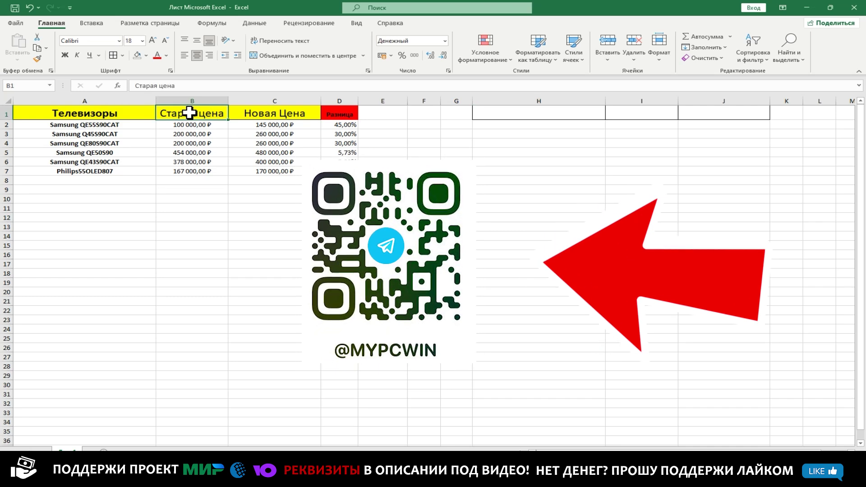
pyautogui.click(277, 115)
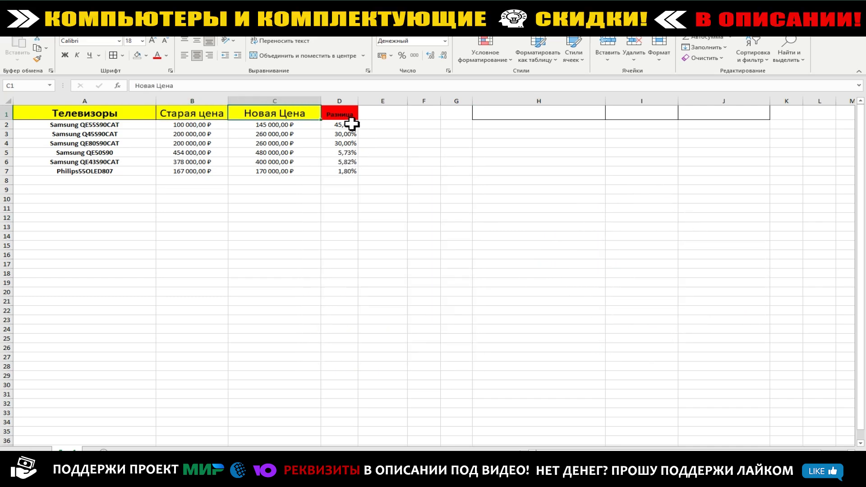
pyautogui.click(340, 116)
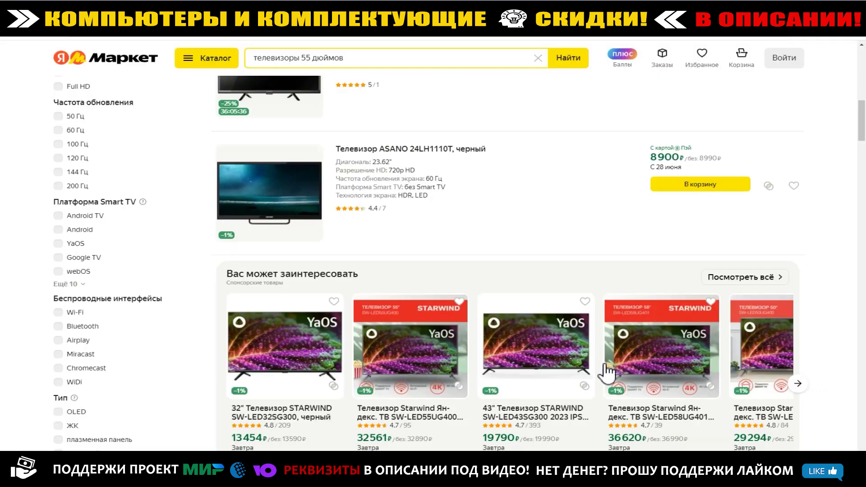
# Scroll the listings again, then return to Excel and select the whole TV price table.
pyautogui.scroll(5, 545, 253)
pyautogui.scroll(5, 499, 263)
pyautogui.scroll(5, 487, 263)
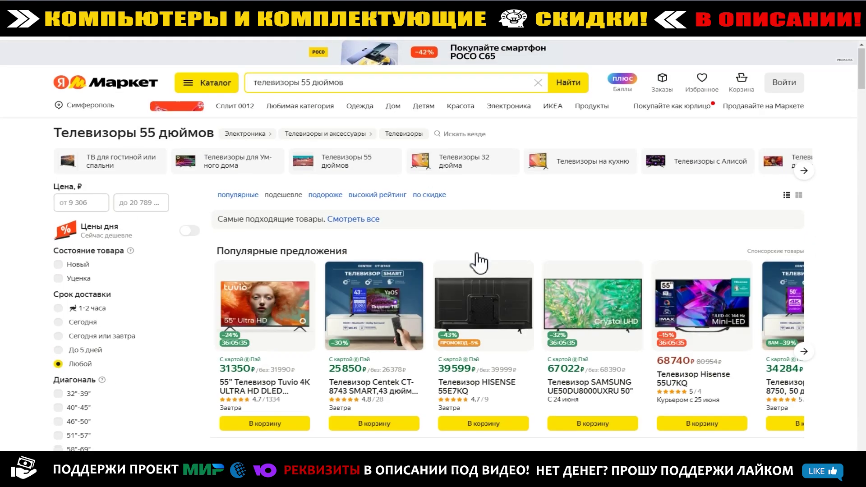
pyautogui.scroll(-10, 479, 262)
pyautogui.scroll(-5, 474, 253)
pyautogui.scroll(5, 477, 238)
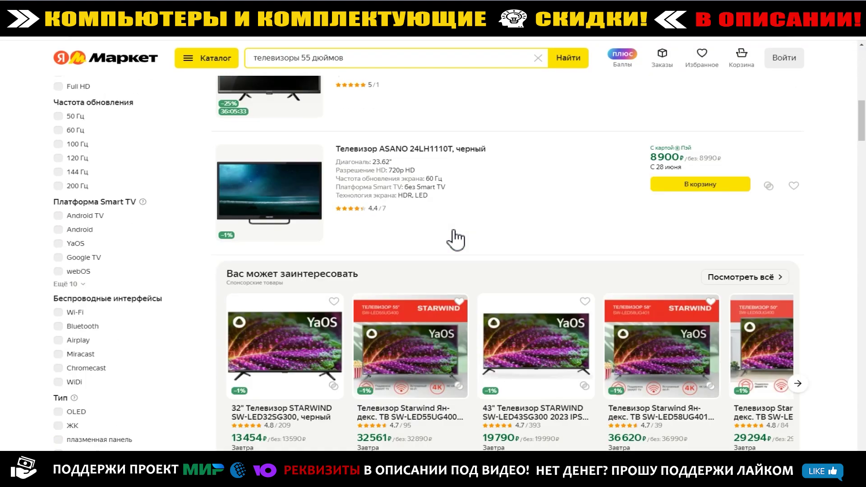
pyautogui.scroll(5, 456, 231)
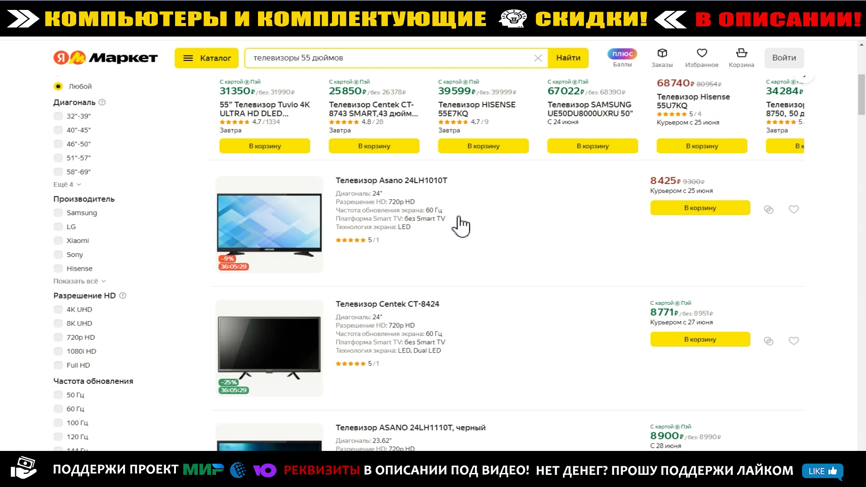
pyautogui.scroll(-3, 460, 225)
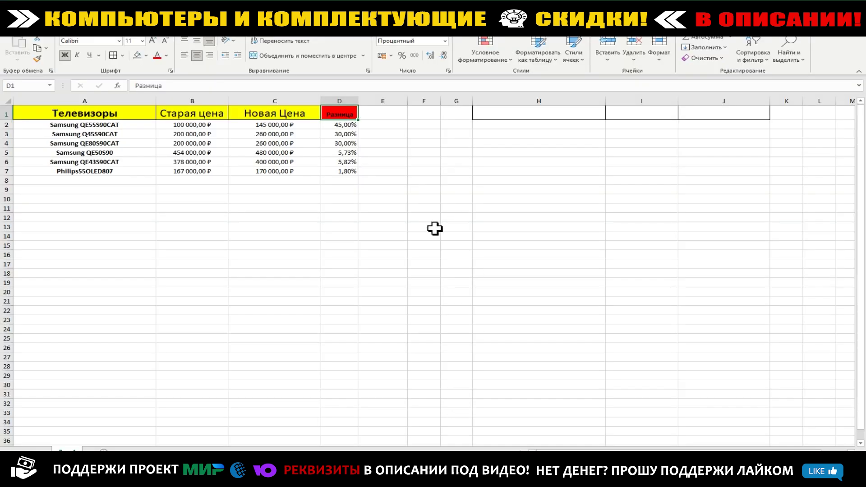
pyautogui.click(424, 236)
pyautogui.moveTo(80, 115)
pyautogui.mouseDown()
pyautogui.moveTo(286, 125)
pyautogui.moveTo(350, 172)
pyautogui.mouseUp()
pyautogui.moveTo(456, 236); pyautogui.dragTo(481, 236)
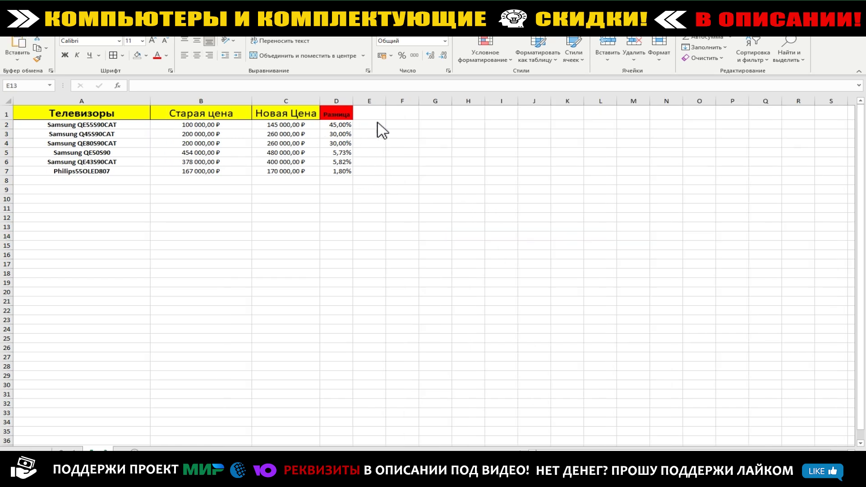
# Copy the Телевизоры and Старая цена headers into F1 and G1, widening columns F and G.
pyautogui.click(109, 113)
pyautogui.hotkey('ctrl', 'c')
pyautogui.click(402, 113)
pyautogui.hotkey('ctrl', 'v')
pyautogui.moveTo(420, 101); pyautogui.dragTo(575, 100)
pyautogui.click(426, 161)
pyautogui.click(200, 114)
pyautogui.hotkey('ctrl', 'c')
pyautogui.click(482, 113)
pyautogui.hotkey('ctrl', 'v')
pyautogui.moveTo(417, 178); pyautogui.dragTo(418, 170)
# Copy the Новая Цена header into H1 and widen column H to fit it.
pyautogui.click(296, 120)
pyautogui.hotkey('ctrl', 'c')
pyautogui.click(584, 110)
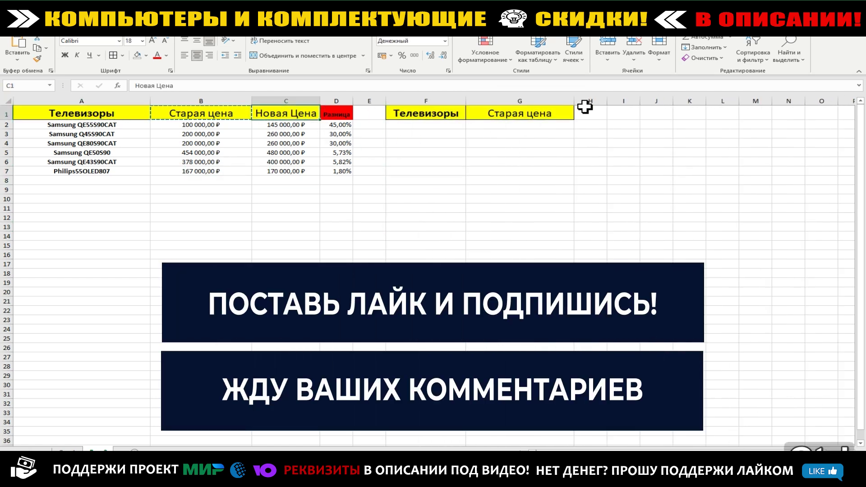
pyautogui.hotkey('ctrl', 'v')
pyautogui.moveTo(607, 100); pyautogui.dragTo(667, 101)
# Copy the six TV model names from A2:A7 into F2:F7 and widen column F.
pyautogui.click(620, 189)
pyautogui.moveTo(142, 127); pyautogui.dragTo(116, 170)
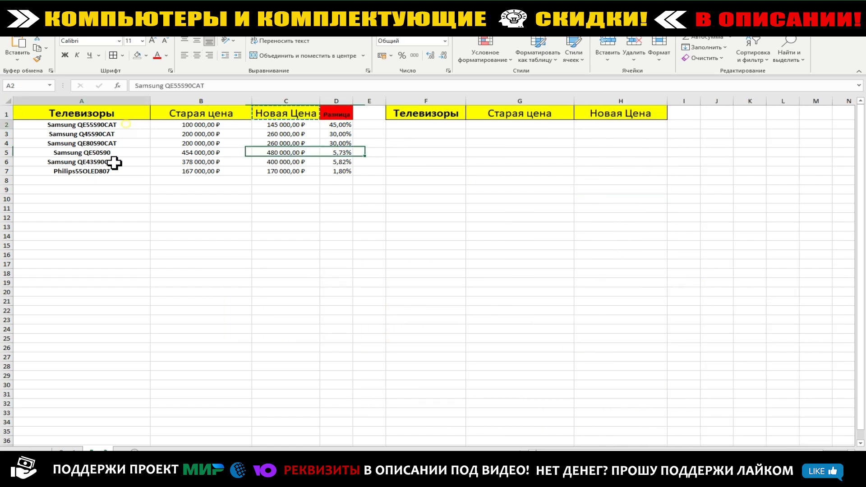
pyautogui.hotkey('ctrl', 'c')
pyautogui.click(412, 125)
pyautogui.hotkey('ctrl', 'v')
pyautogui.moveTo(467, 100); pyautogui.dragTo(484, 100)
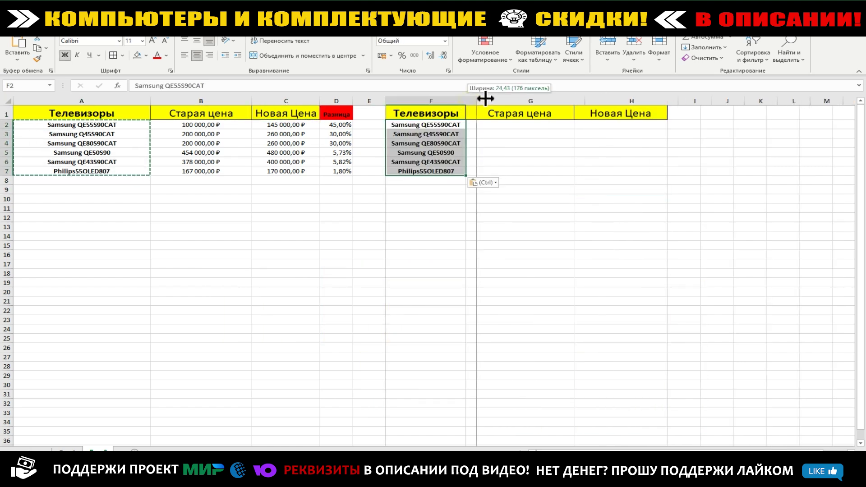
pyautogui.click(521, 125)
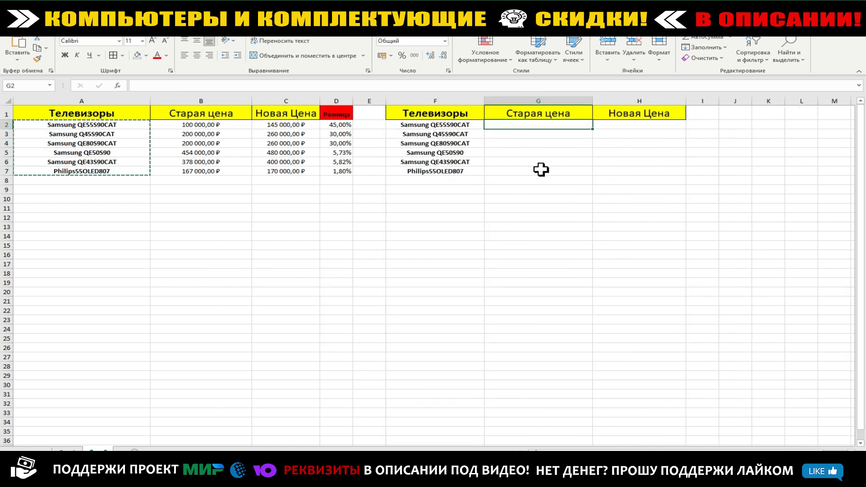
# Enter old prices 100000, 200000, 300000 and 400000 in G2:G5, correcting the 40000 typo.
pyautogui.write('100000')
pyautogui.press('Return')
pyautogui.write('200000')
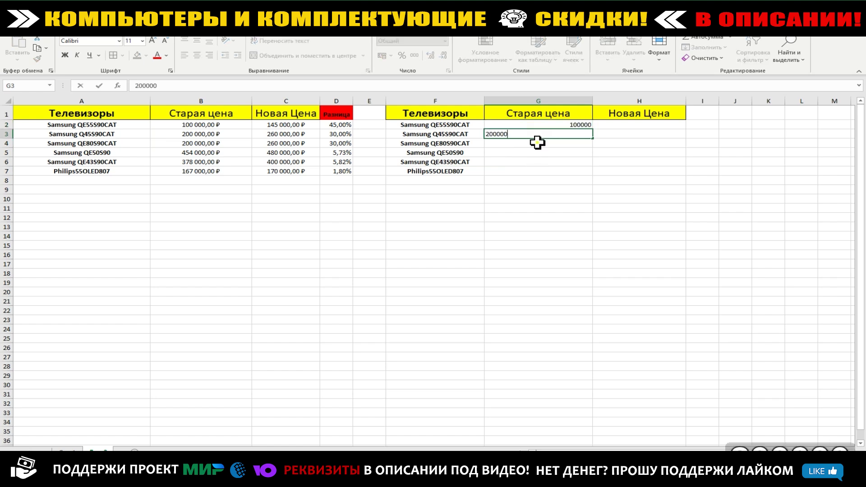
pyautogui.press('Return')
pyautogui.write('300000')
pyautogui.press('Return')
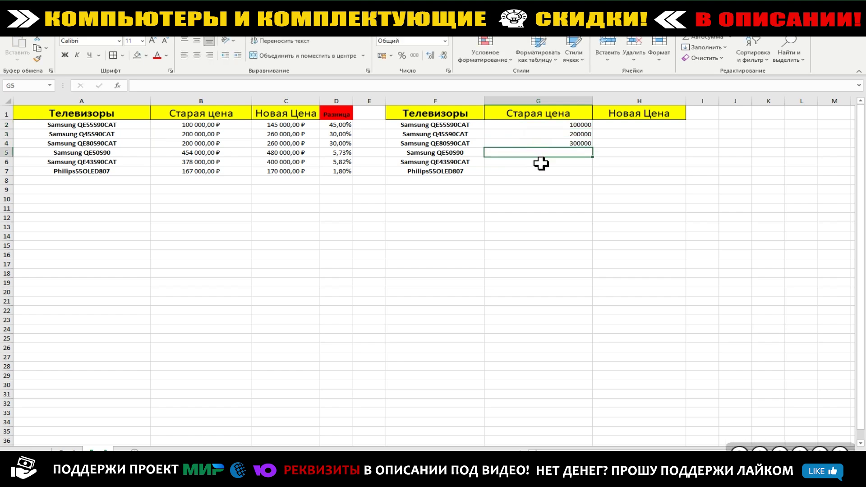
pyautogui.write('40000')
pyautogui.press('Return')
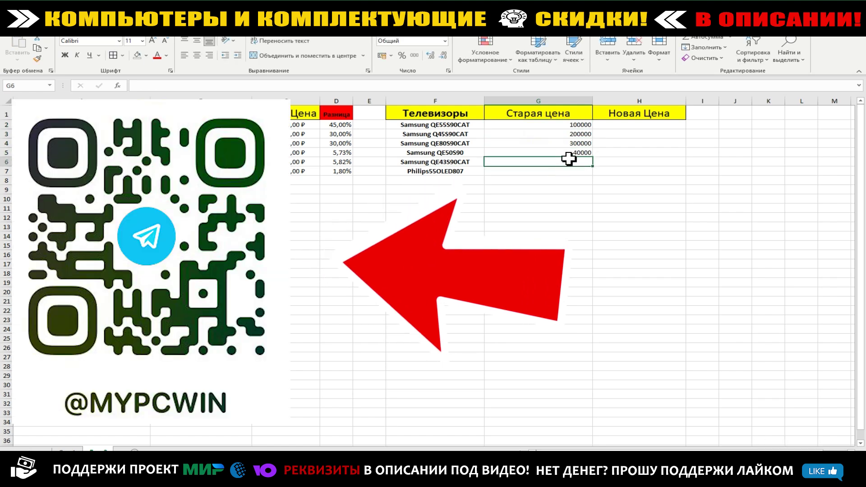
pyautogui.doubleClick(578, 153)
pyautogui.write('0')
pyautogui.press('Return')
# Delete the last two models' cells F6:G7, shifting cells left.
pyautogui.doubleClick(559, 164)
pyautogui.click(499, 182)
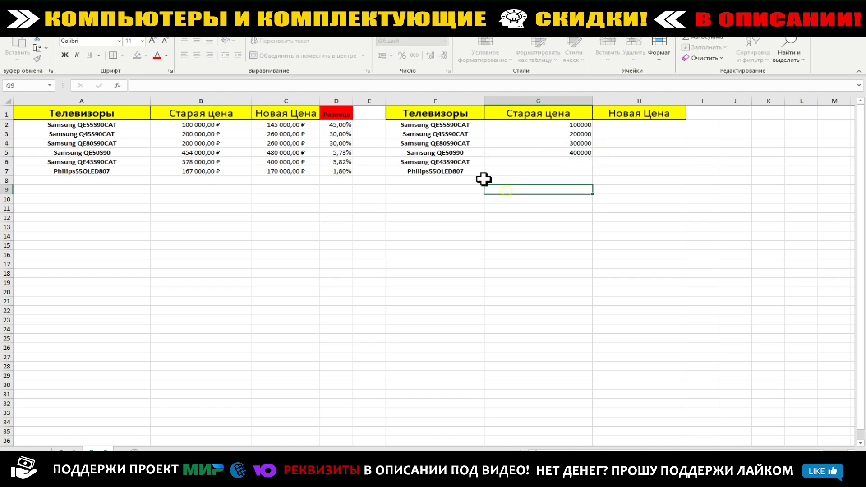
pyautogui.moveTo(429, 162); pyautogui.dragTo(563, 173)
pyautogui.rightClick(464, 177)
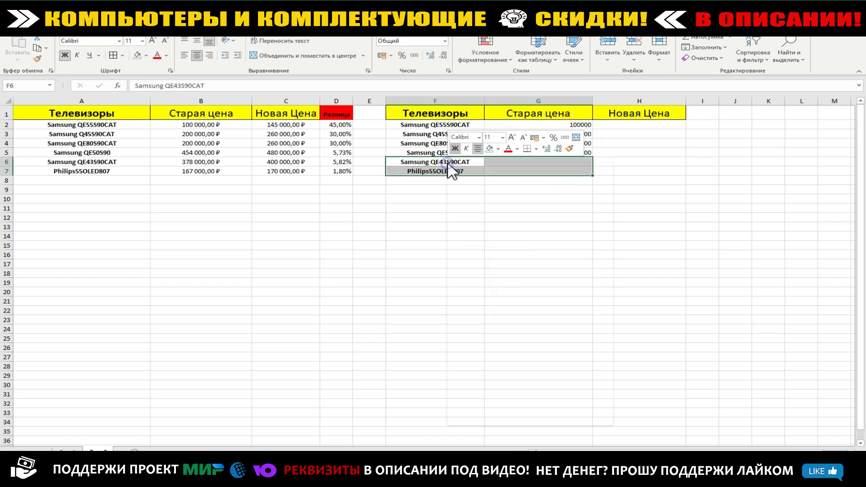
pyautogui.click(491, 256)
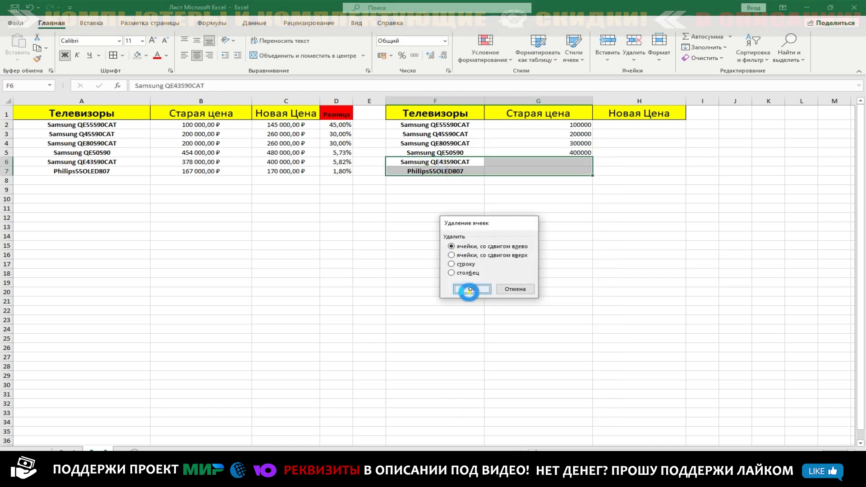
pyautogui.click(472, 288)
# Fill Новая Цена with 200000 onward in H2:H5 by typing and copying prices, then select columns F–H.
pyautogui.doubleClick(619, 126)
pyautogui.write('200000')
pyautogui.press('Return')
pyautogui.hotkey('ctrl', 'c')
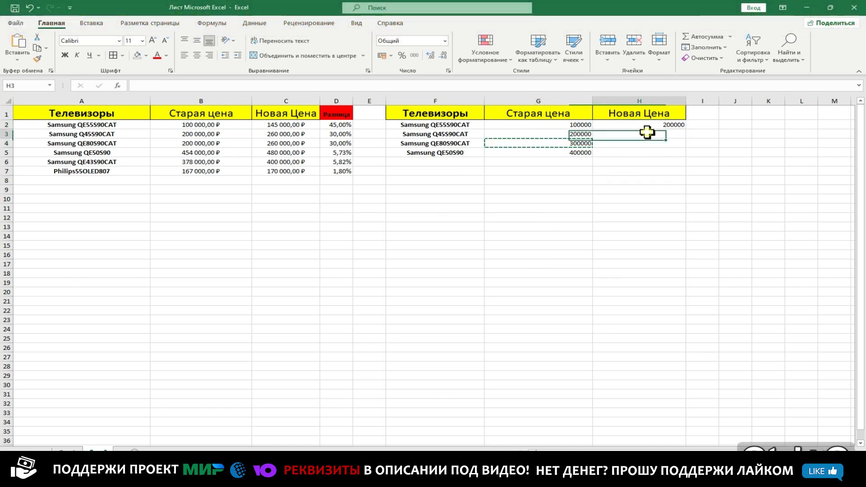
pyautogui.click(643, 134)
pyautogui.hotkey('ctrl', 'v')
pyautogui.click(574, 153)
pyautogui.click(640, 144)
pyautogui.hotkey('ctrl', 'v')
pyautogui.click(426, 100)
pyautogui.moveTo(427, 100); pyautogui.dragTo(643, 103)
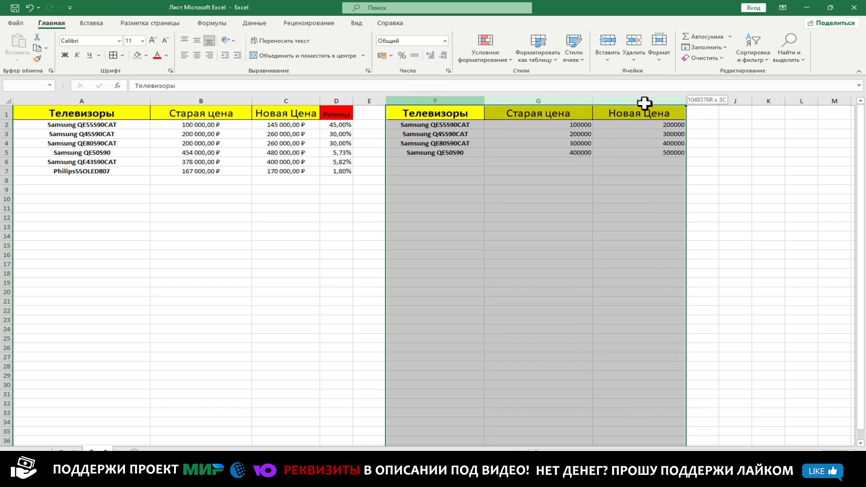
# Toggle centre alignment off and back on for columns F–H.
pyautogui.click(198, 55)
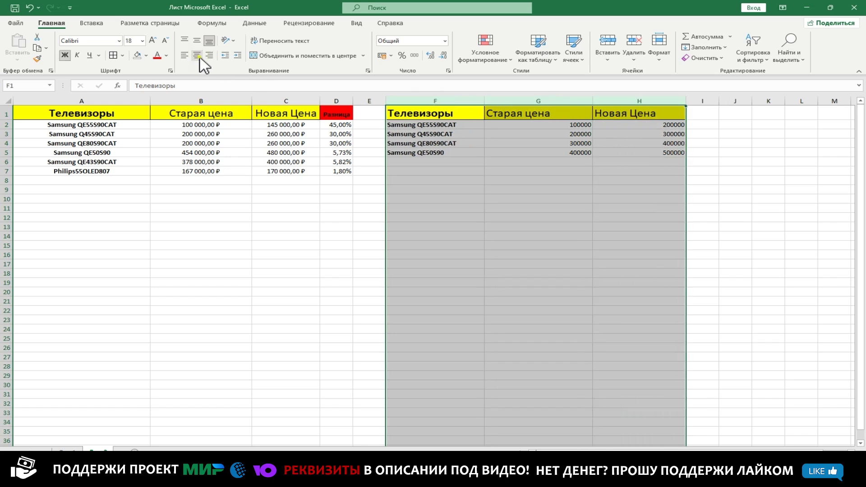
pyautogui.click(198, 55)
pyautogui.click(583, 244)
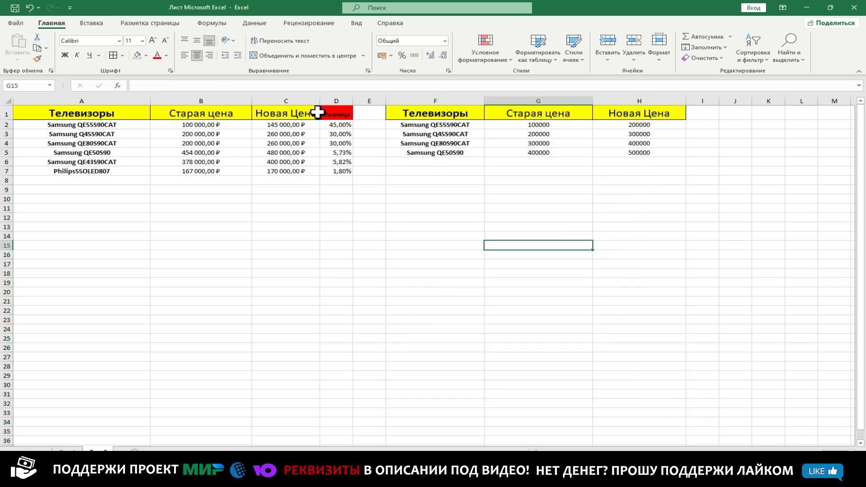
# Copy the red Разница header from D1 into I1.
pyautogui.click(318, 112)
pyautogui.hotkey('ctrl', 'c')
pyautogui.click(703, 113)
pyautogui.hotkey('ctrl', 'v')
pyautogui.click(704, 163)
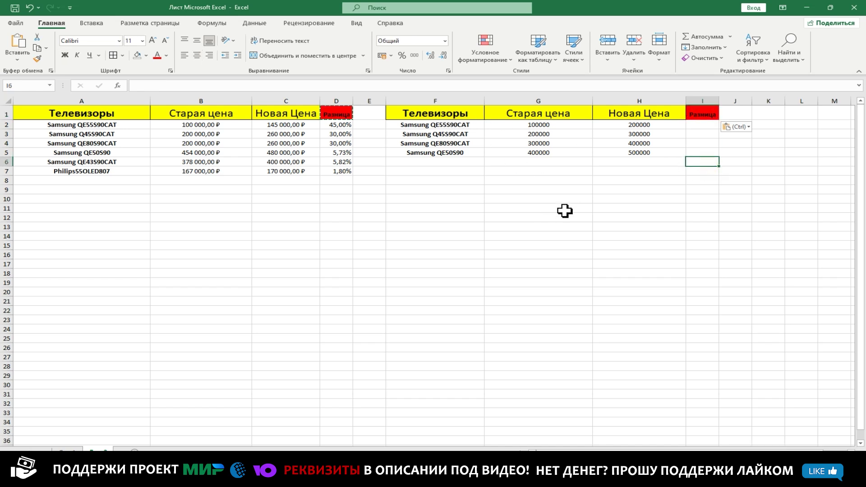
pyautogui.click(560, 244)
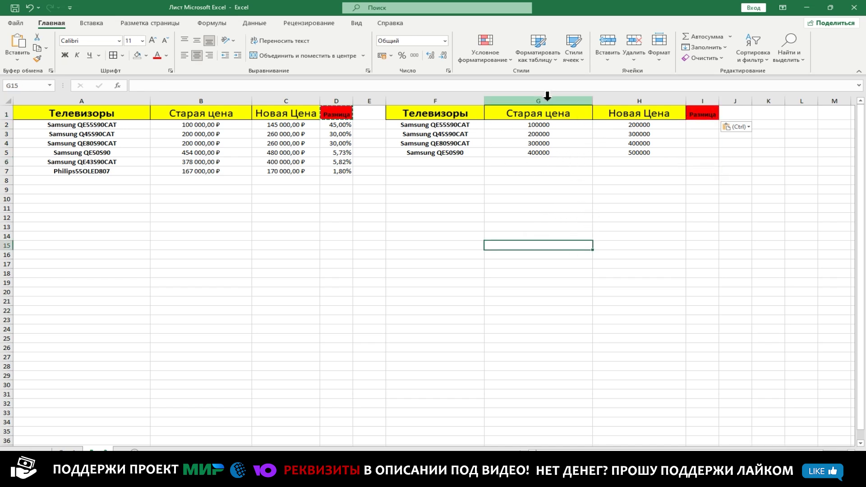
pyautogui.click(542, 99)
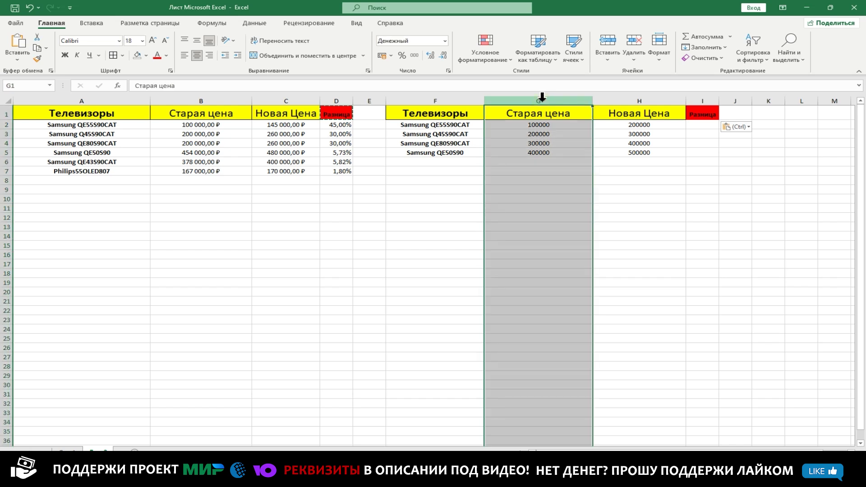
# Apply the Денежный format to column G so prices read 100 000,00 ₽ to 400 000,00 ₽.
pyautogui.rightClick(539, 100)
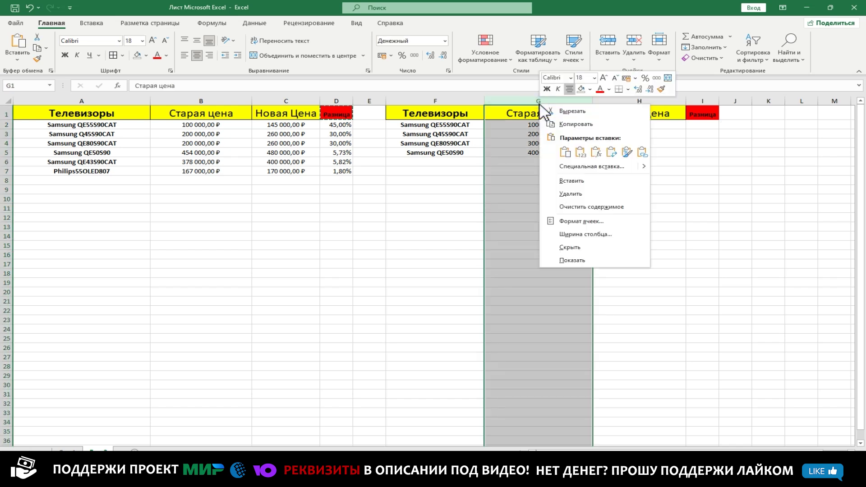
pyautogui.click(575, 222)
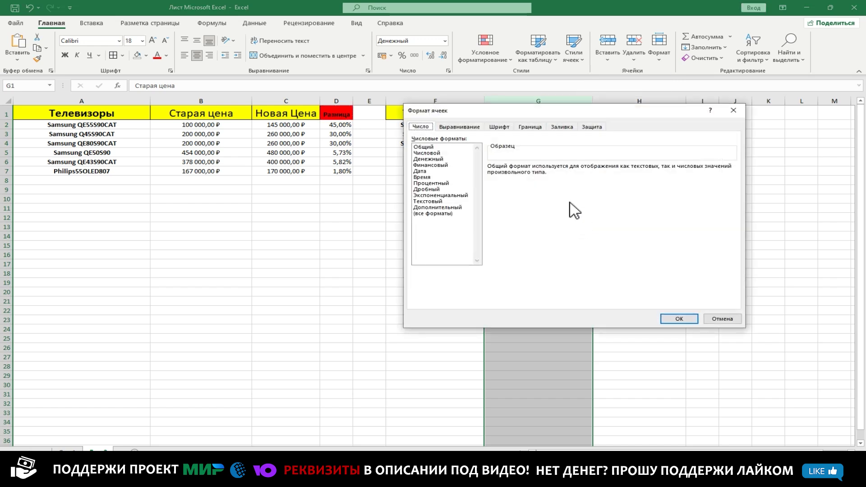
pyautogui.click(437, 160)
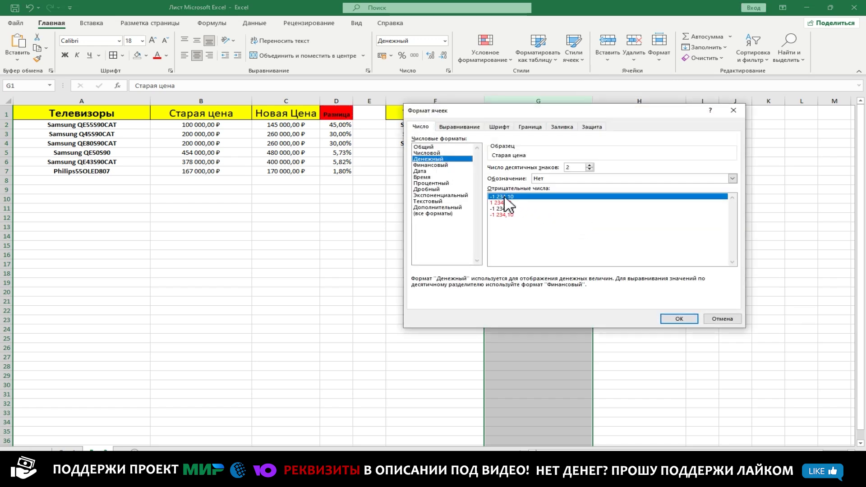
pyautogui.press('Return')
pyautogui.click(550, 207)
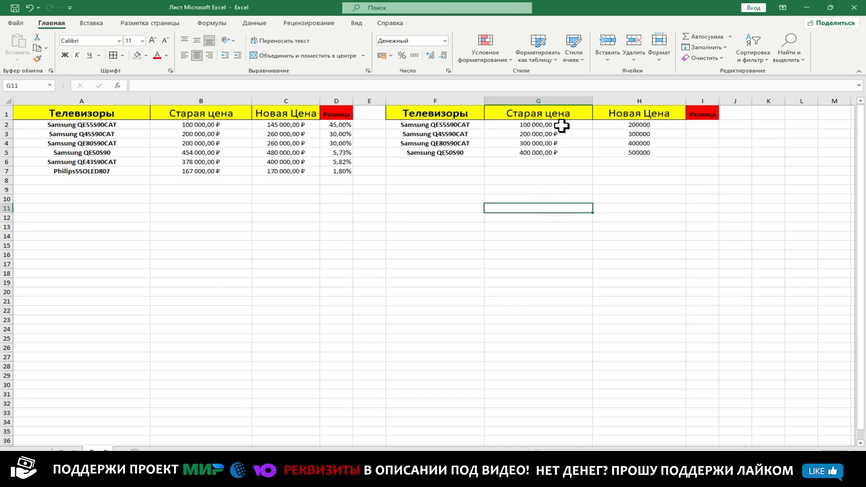
# Apply the Денежный currency format to column H via Формат ячеек.
pyautogui.click(635, 99)
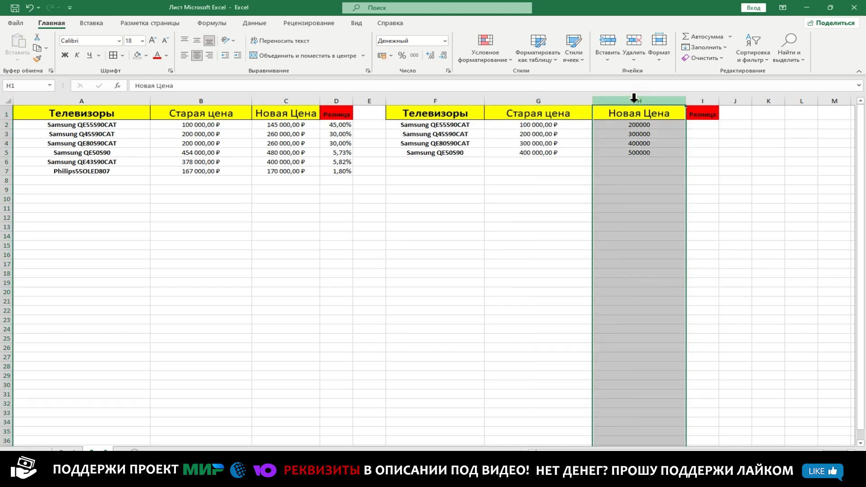
pyautogui.rightClick(634, 98)
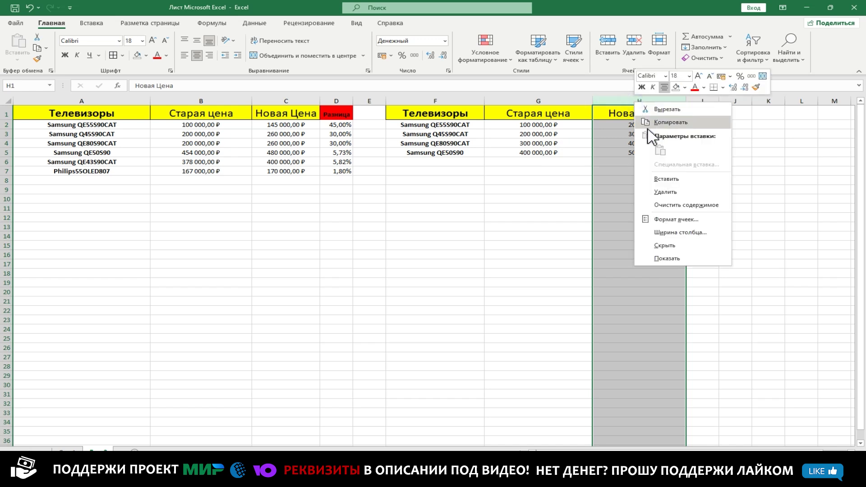
pyautogui.click(663, 218)
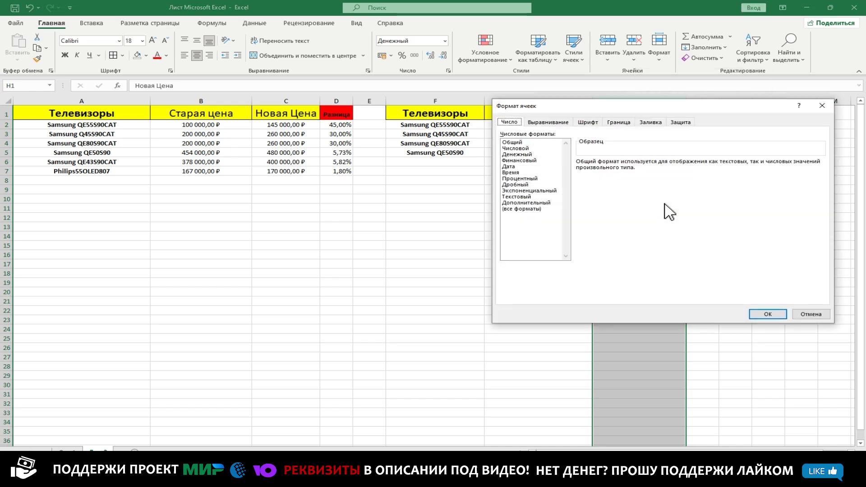
pyautogui.click(524, 154)
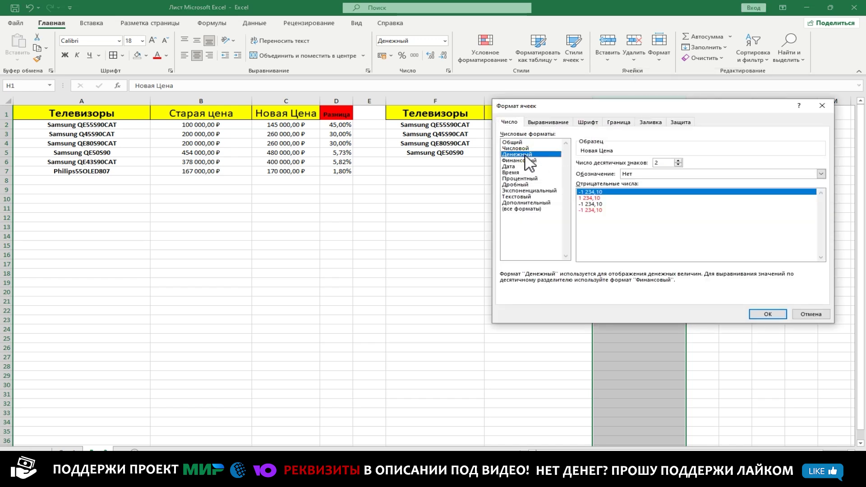
pyautogui.click(768, 315)
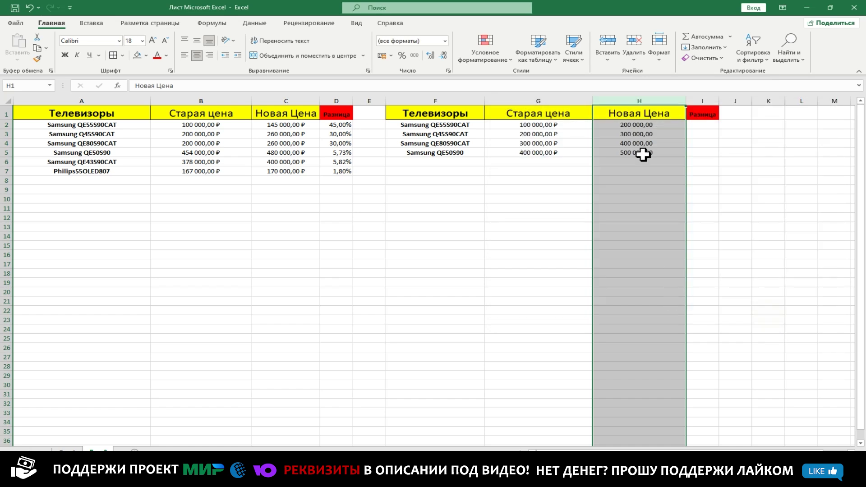
# Reapply currency format with the ₽ designation to column H, then check H3 and H5.
pyautogui.rightClick(632, 104)
pyautogui.press('Escape')
pyautogui.rightClick(632, 105)
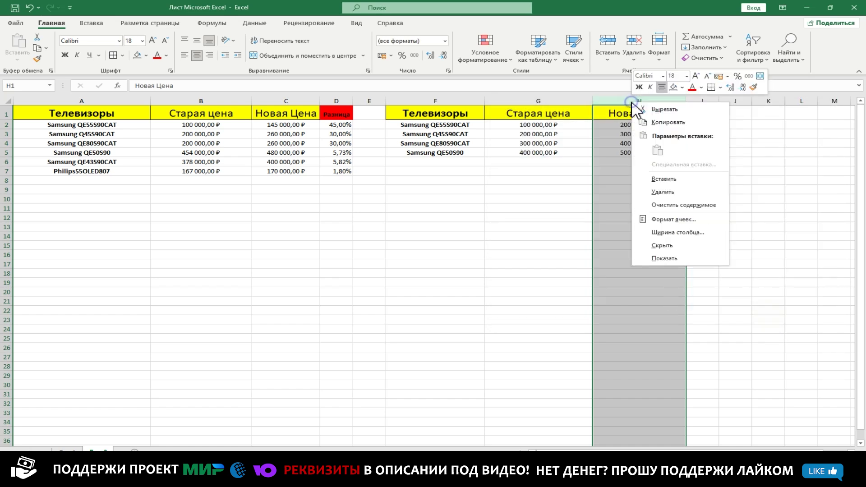
pyautogui.click(659, 220)
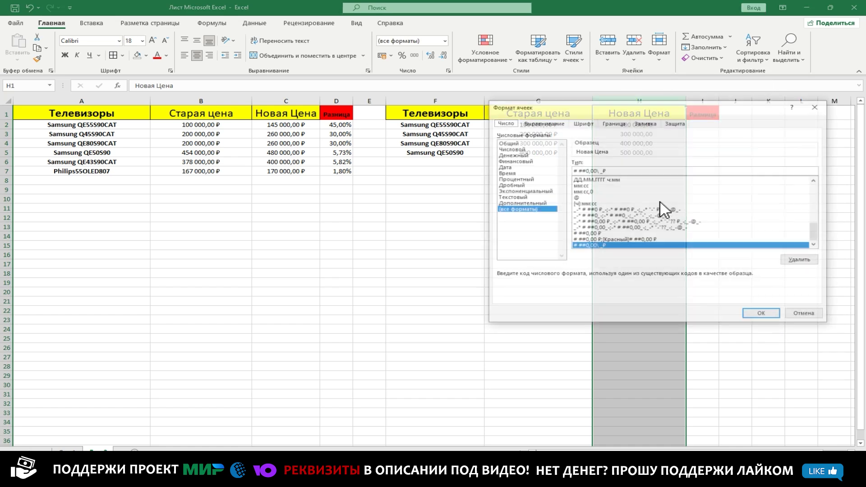
pyautogui.click(518, 155)
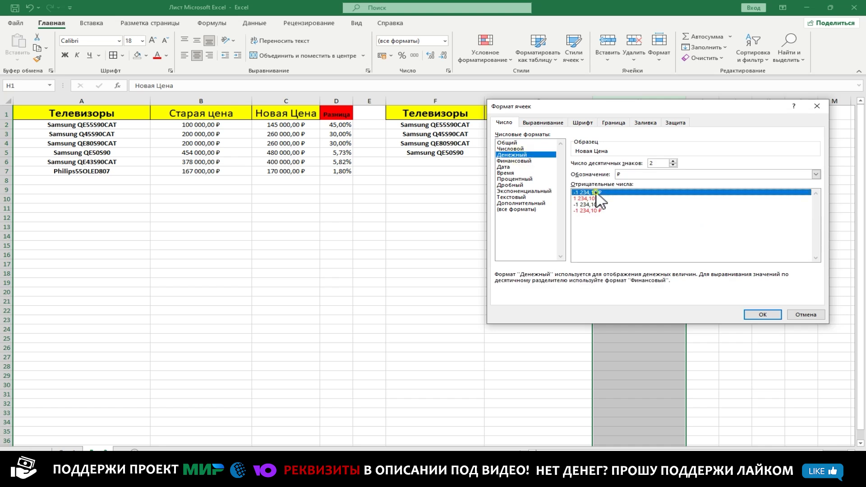
pyautogui.doubleClick(595, 193)
pyautogui.click(657, 135)
pyautogui.click(652, 154)
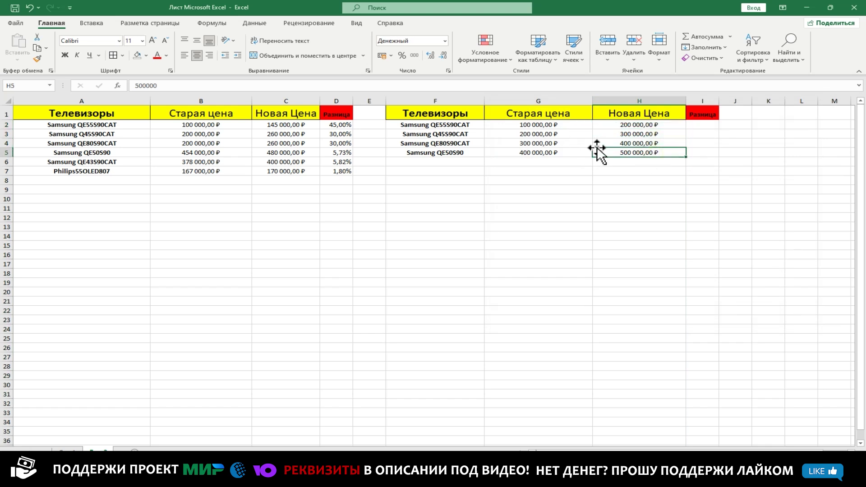
# Check the old prices stored in G3, G4 and G5.
pyautogui.click(556, 134)
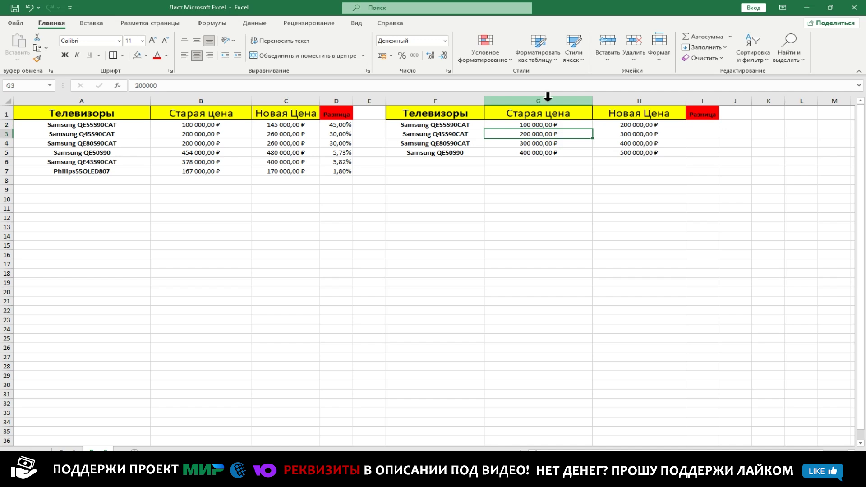
pyautogui.click(558, 142)
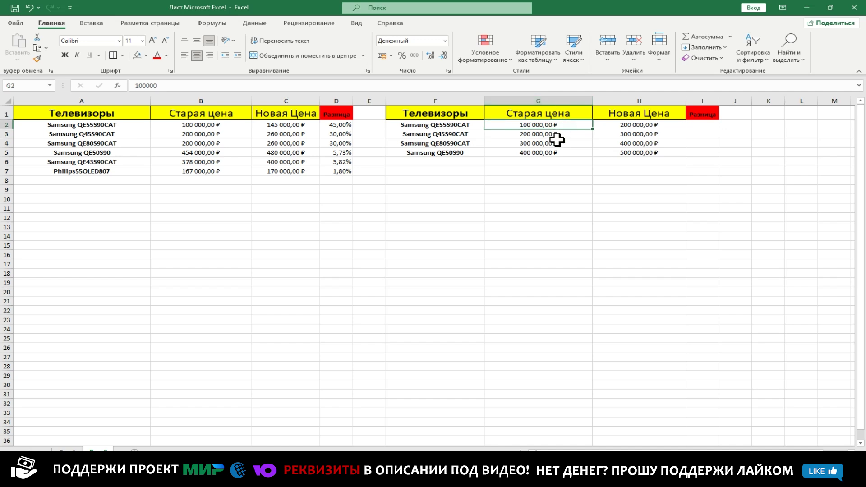
pyautogui.click(557, 153)
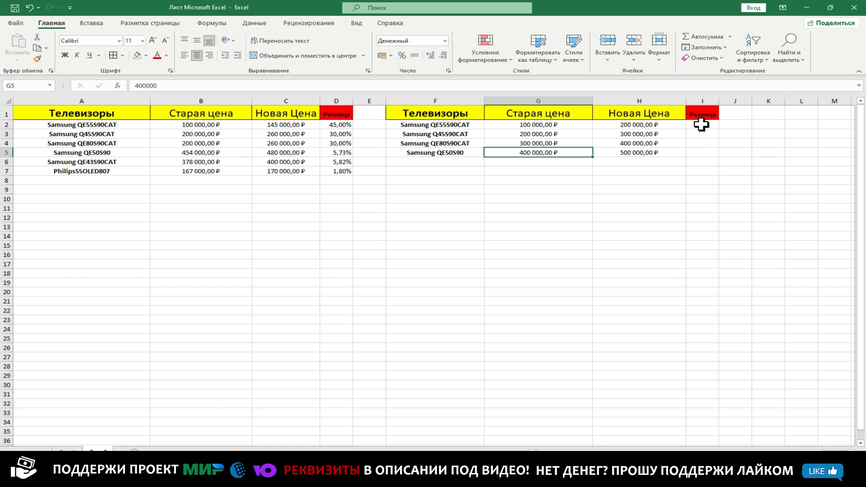
# Enter the formula =(H2-G2)/G2 in I2 for the first TV's price change.
pyautogui.doubleClick(701, 125)
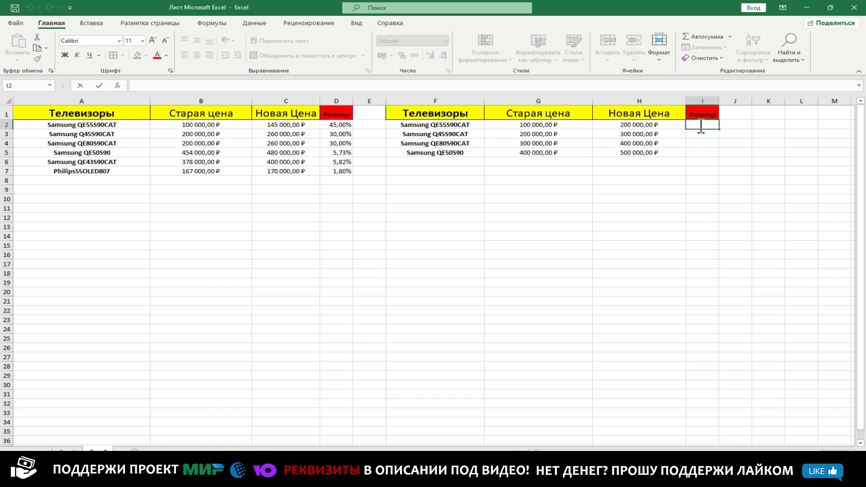
pyautogui.write('=')
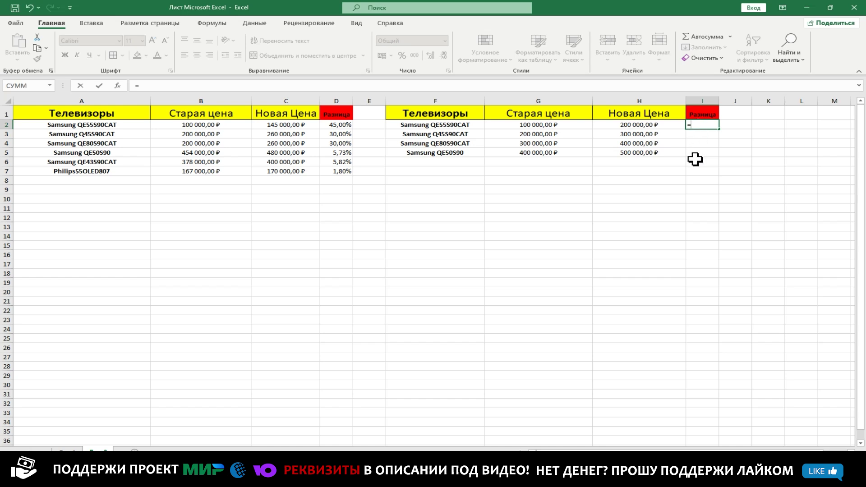
pyautogui.click(637, 125)
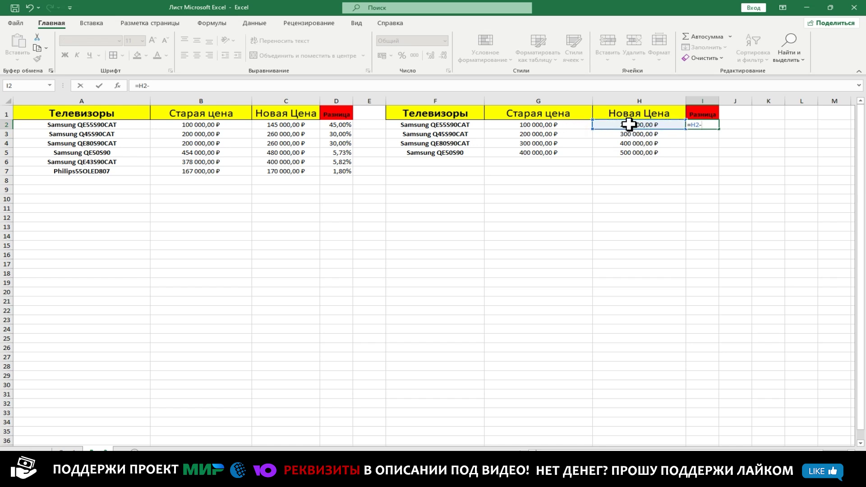
pyautogui.click(543, 126)
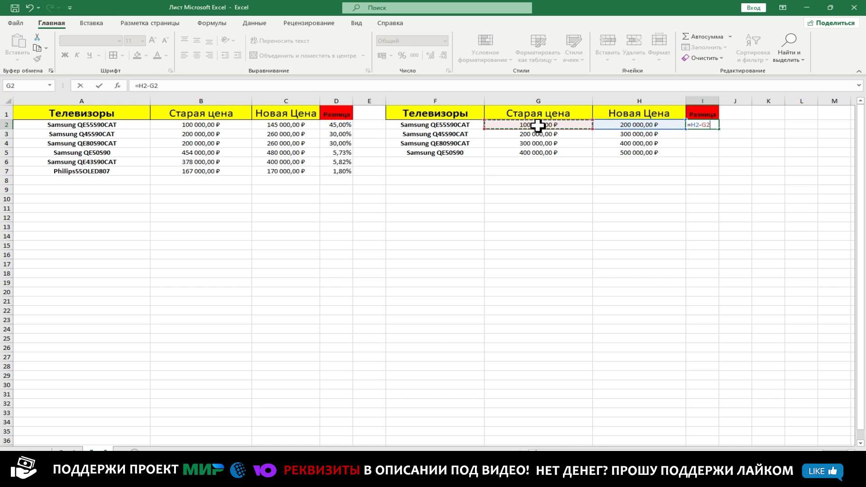
pyautogui.write('/')
pyautogui.click(539, 125)
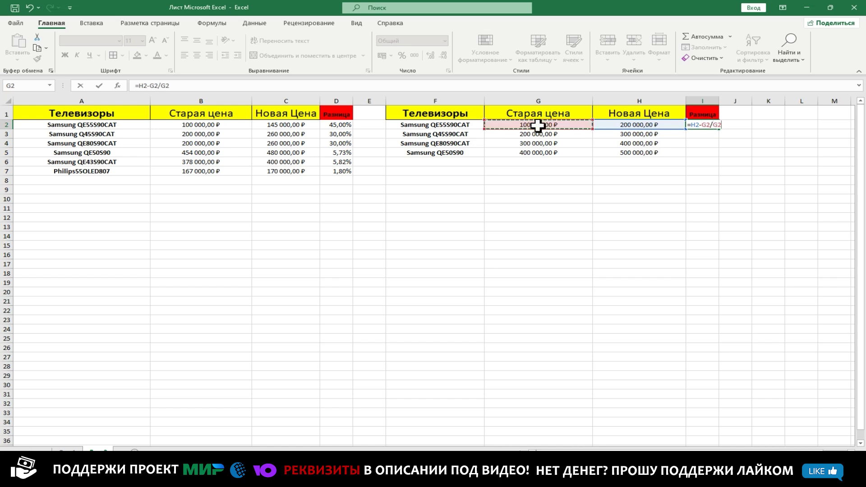
pyautogui.click(692, 125)
pyautogui.write('(')
pyautogui.press('Right')
pyautogui.press('Right')
pyautogui.press('Right')
pyautogui.write(')')
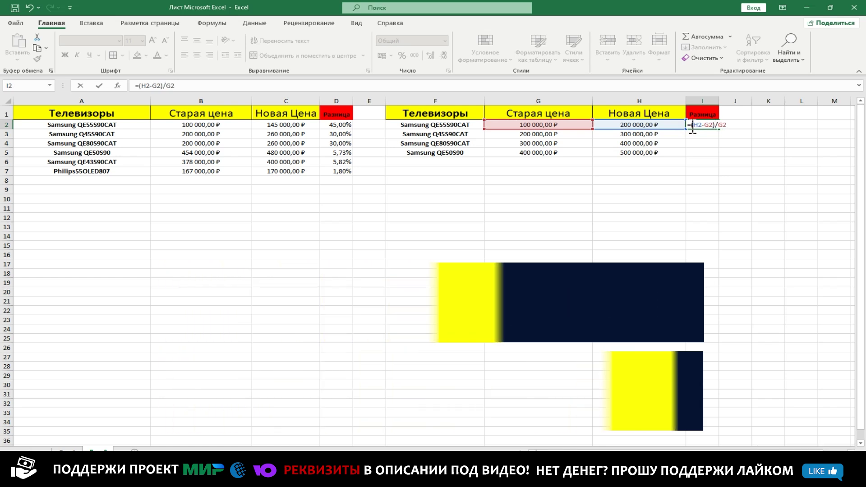
pyautogui.press('Return')
pyautogui.click(705, 100)
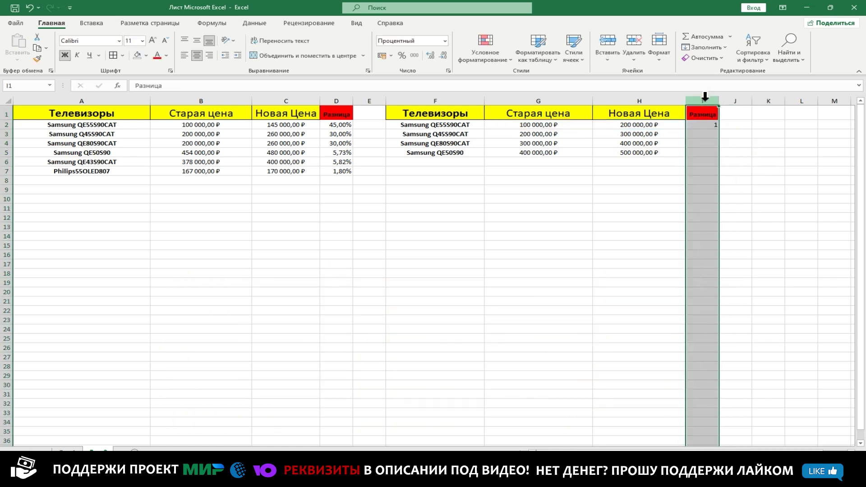
# Apply the Процентный percentage format to column I.
pyautogui.rightClick(705, 99)
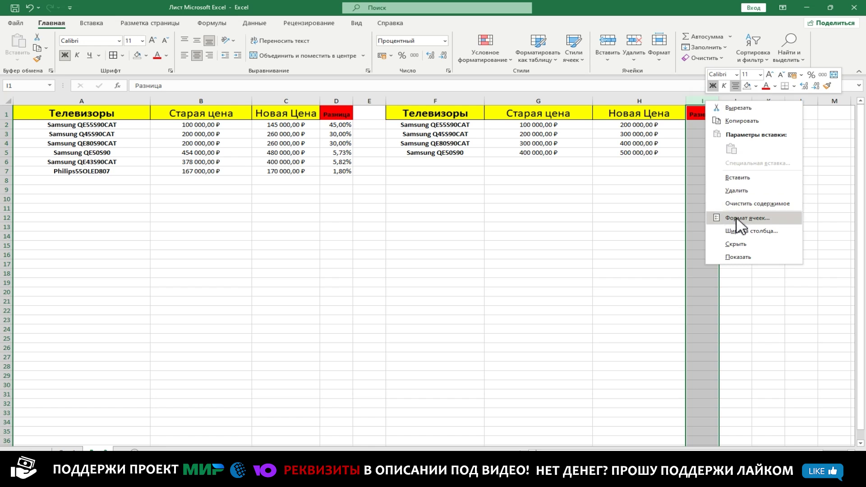
pyautogui.click(747, 217)
pyautogui.click(559, 177)
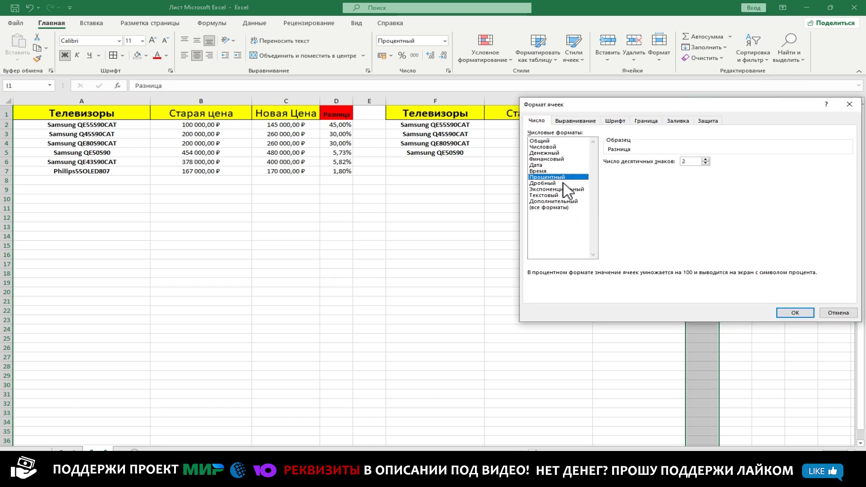
pyautogui.click(795, 313)
# Fill the I2 formula down to I5, giving 100,00%, 50,00%, 33,33% and 25,00%.
pyautogui.click(713, 127)
pyautogui.moveTo(428, 125); pyautogui.dragTo(642, 144)
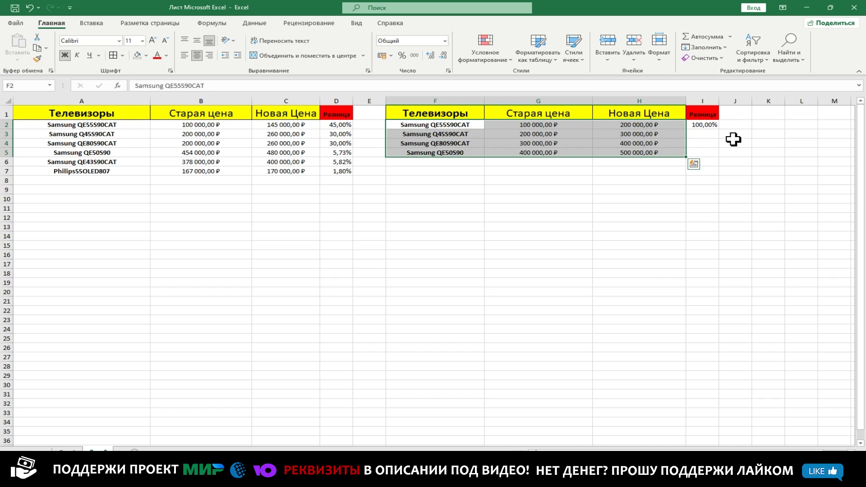
pyautogui.click(704, 125)
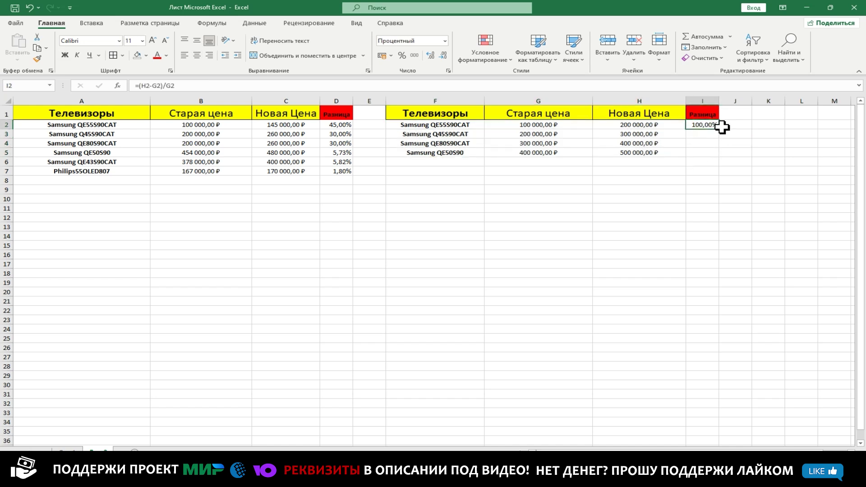
pyautogui.moveTo(720, 131); pyautogui.dragTo(716, 158)
pyautogui.moveTo(446, 126); pyautogui.dragTo(690, 152)
pyautogui.click(681, 219)
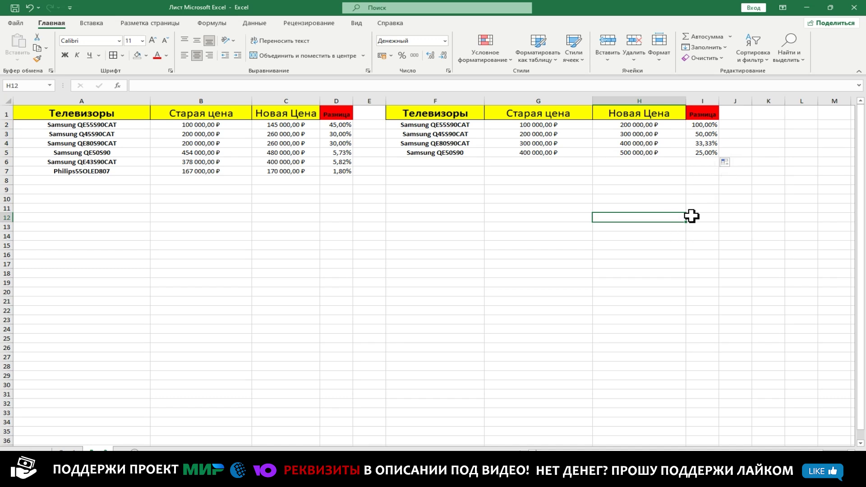
pyautogui.click(703, 123)
pyautogui.doubleClick(702, 125)
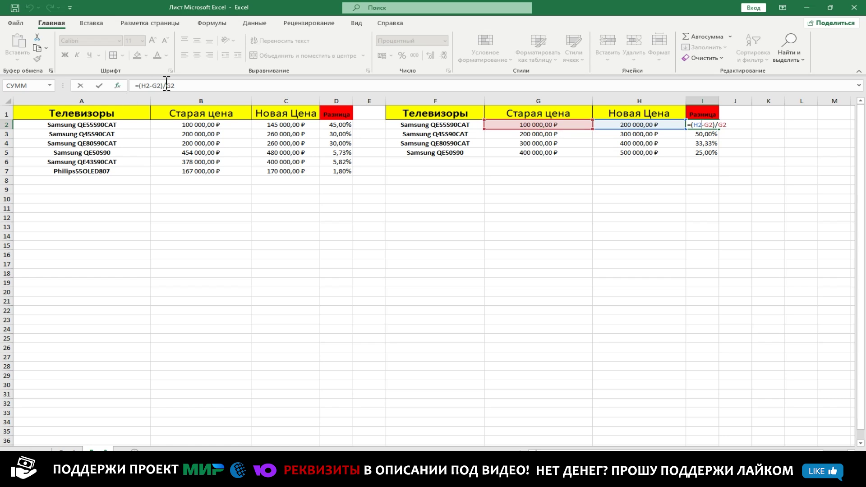
pyautogui.click(681, 189)
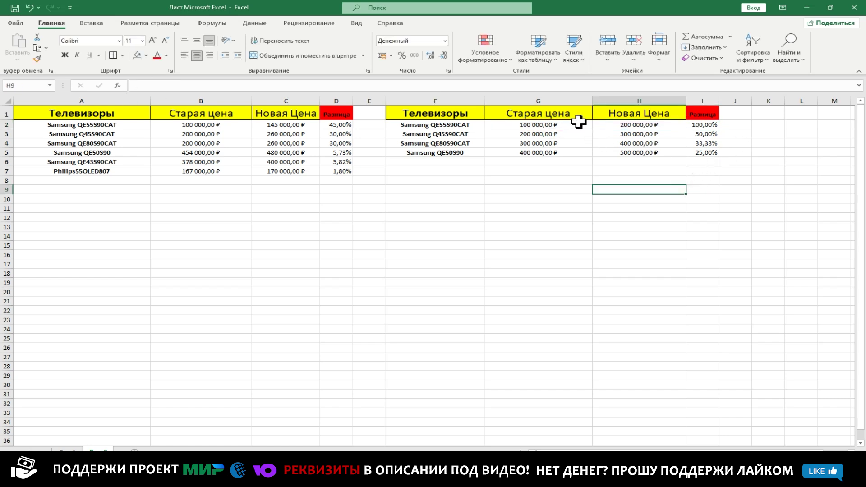
pyautogui.click(544, 97)
pyautogui.rightClick(544, 97)
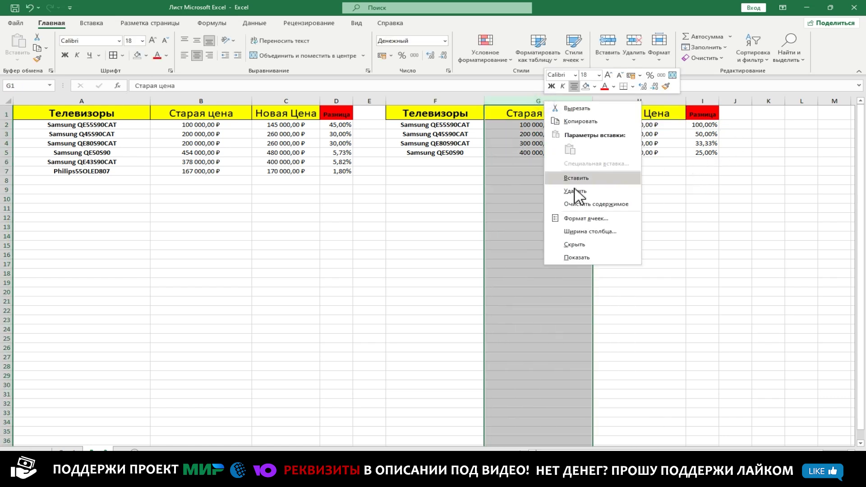
pyautogui.click(574, 218)
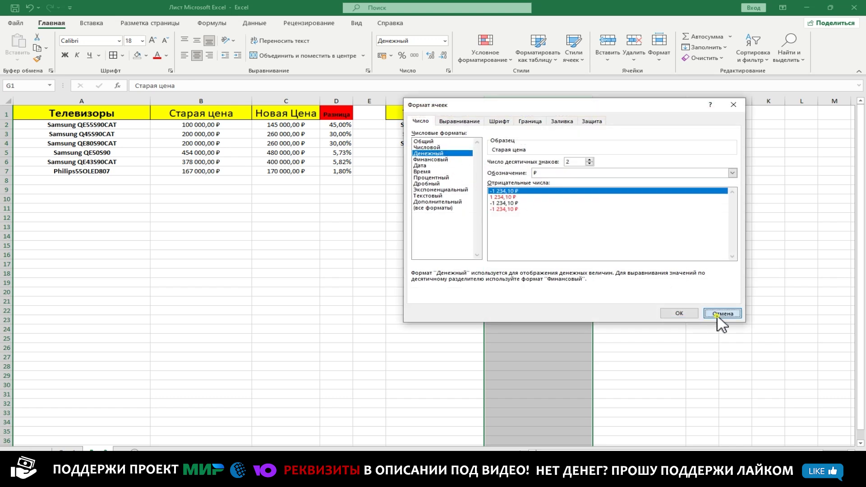
pyautogui.click(721, 314)
pyautogui.click(622, 97)
pyautogui.rightClick(622, 97)
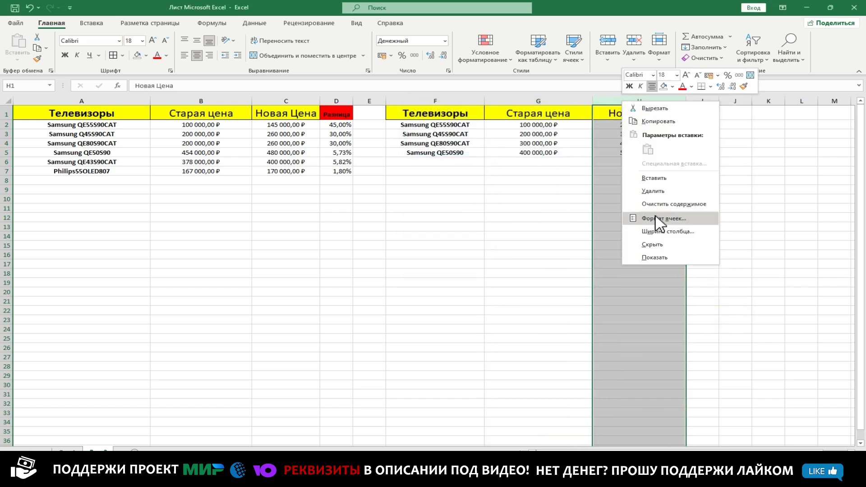
pyautogui.click(656, 218)
pyautogui.click(790, 312)
pyautogui.click(706, 99)
pyautogui.rightClick(706, 99)
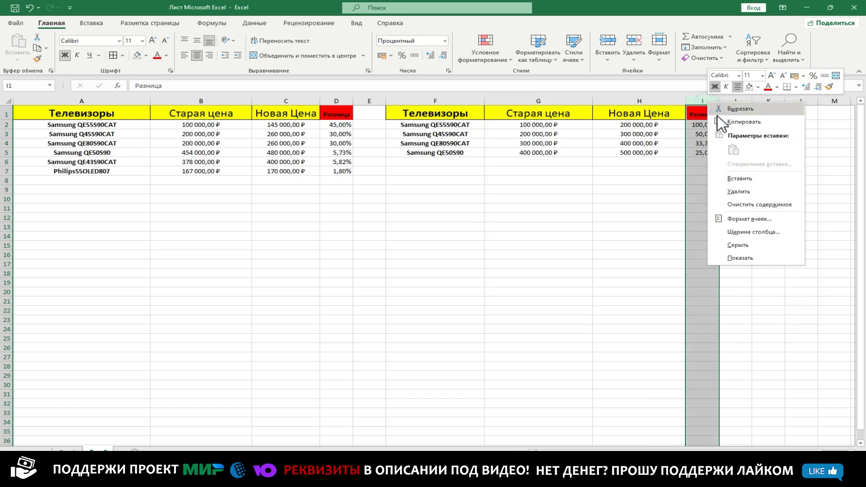
pyautogui.click(747, 220)
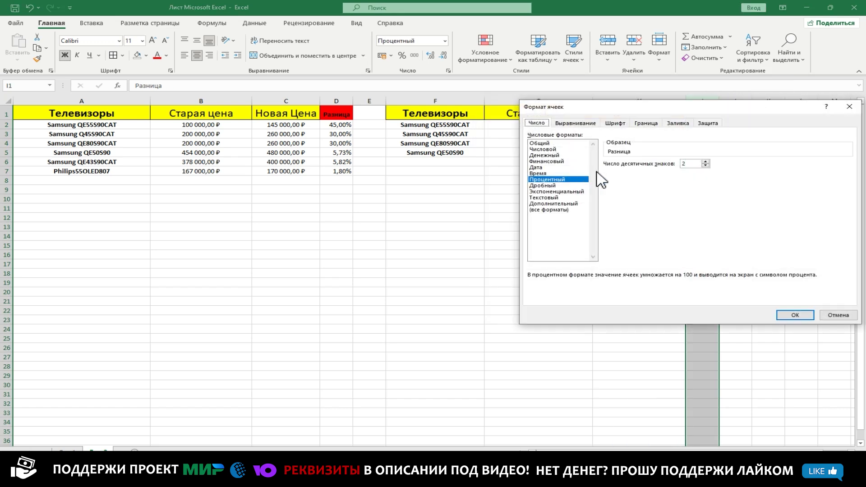
pyautogui.click(798, 316)
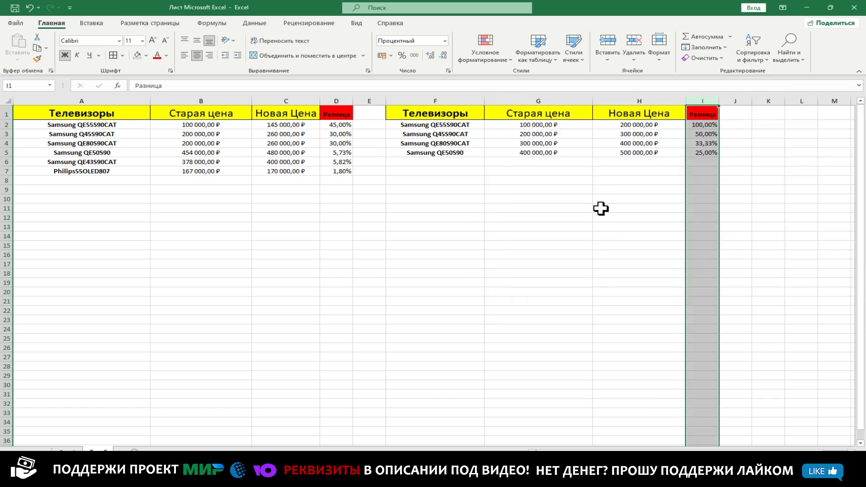